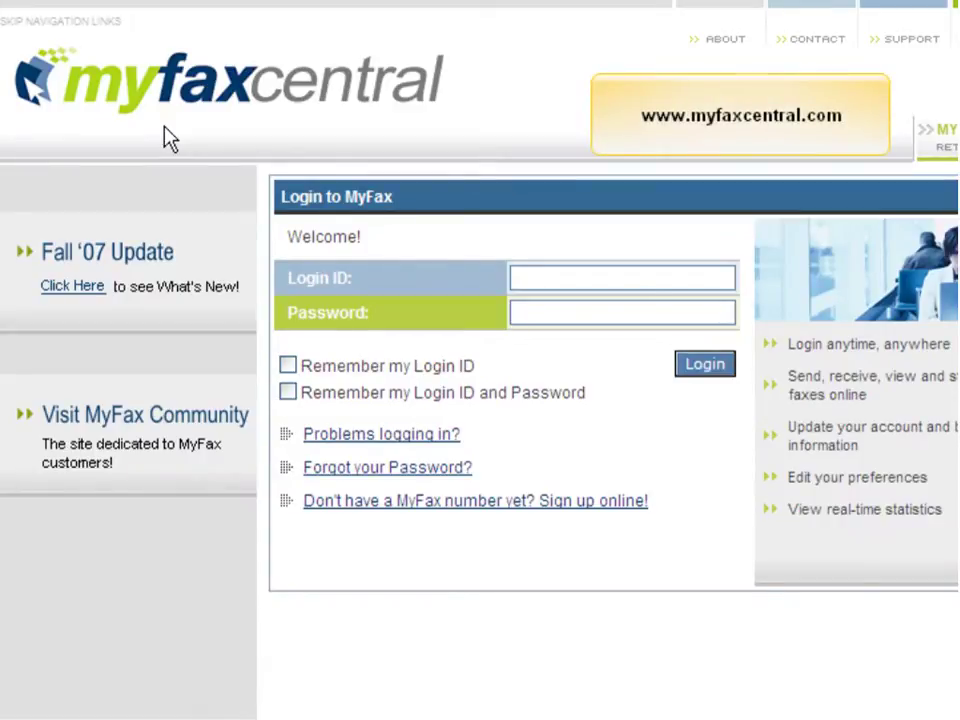
Sign in to MyFaxCentral with the account's fax number as login ID and the account password.
{"action": "left_click", "coordinate": [634, 285]}
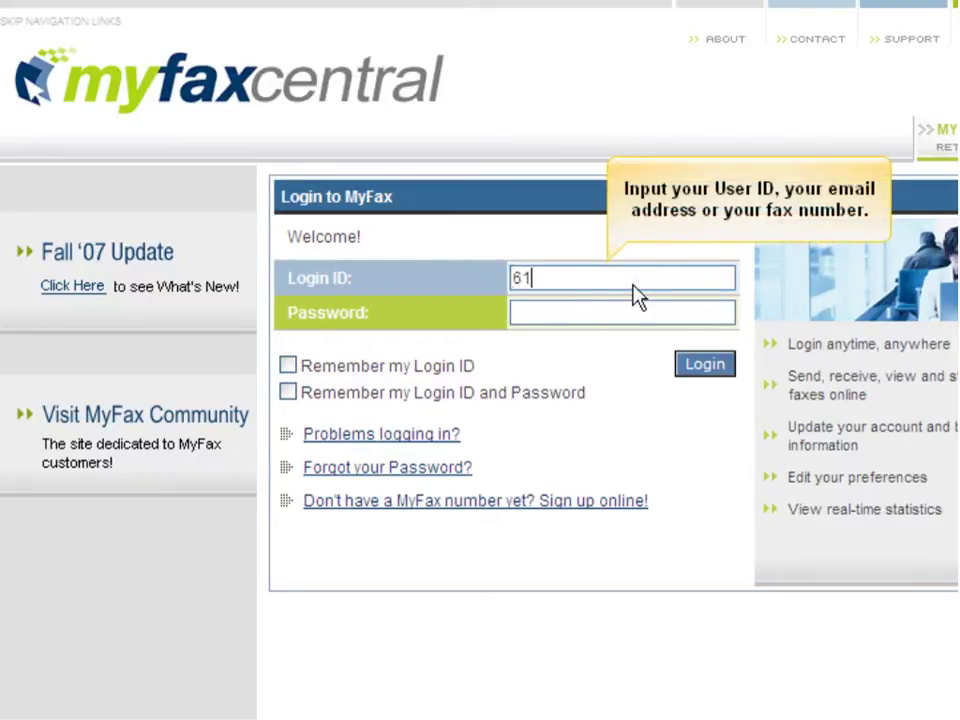
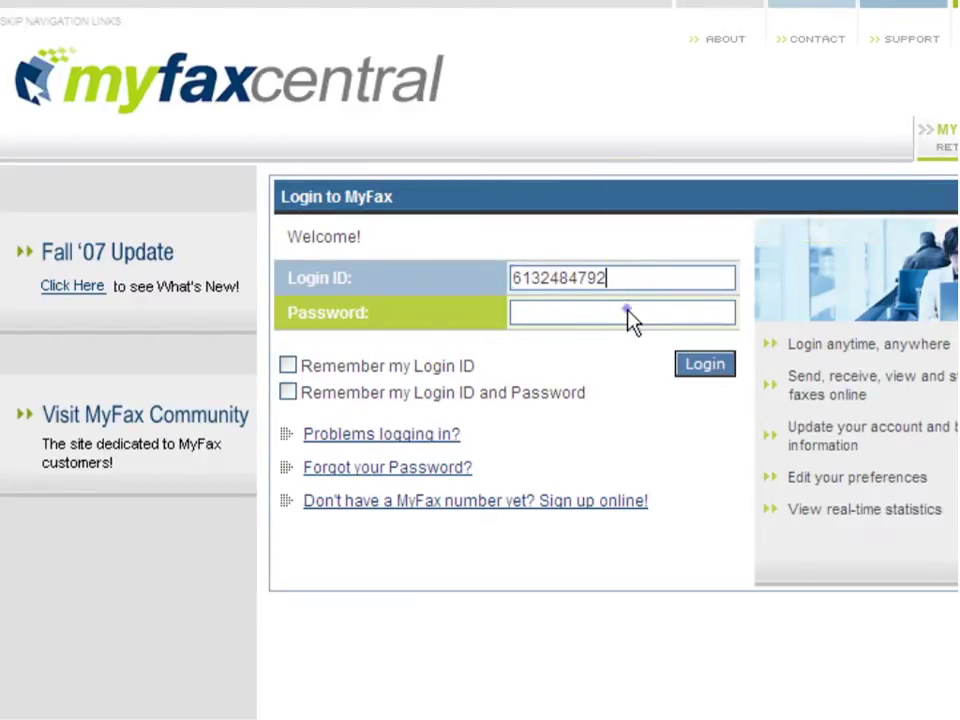
{"action": "left_click", "coordinate": [628, 312]}
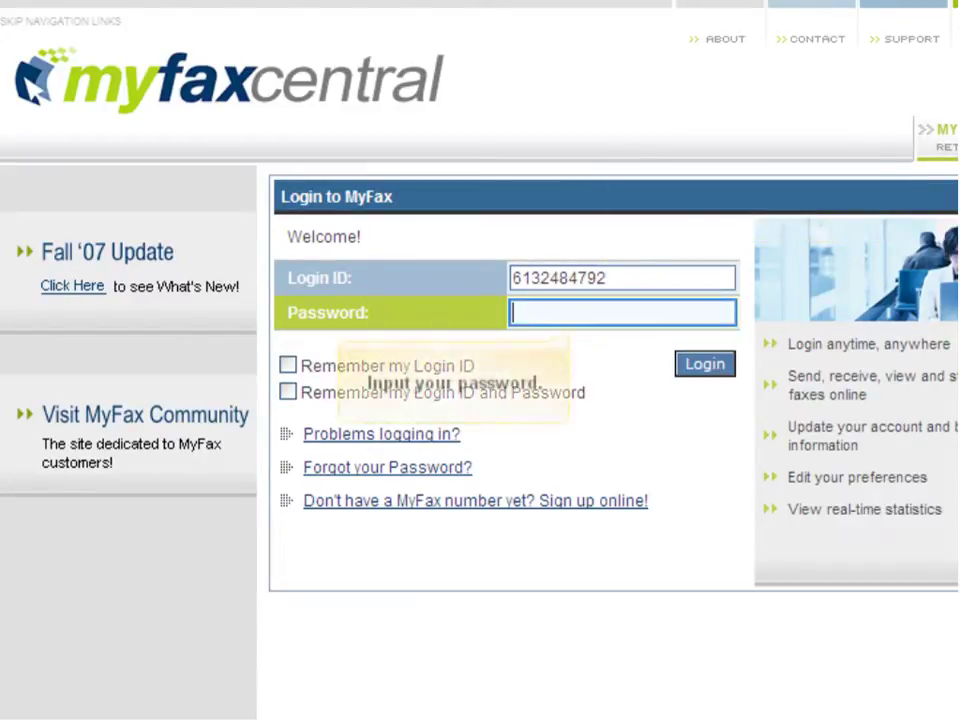
{"action": "type", "text": "*********"}
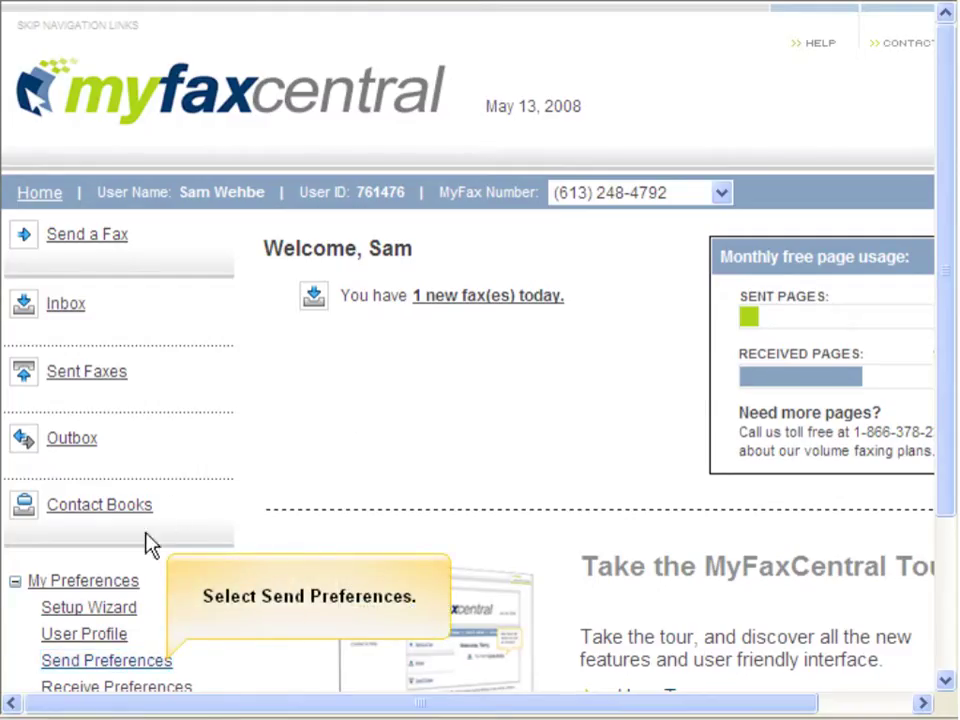
Open Send Preferences and scroll down to the Microsoft Office Internet Fax Activation section.
{"action": "left_click", "coordinate": [106, 661]}
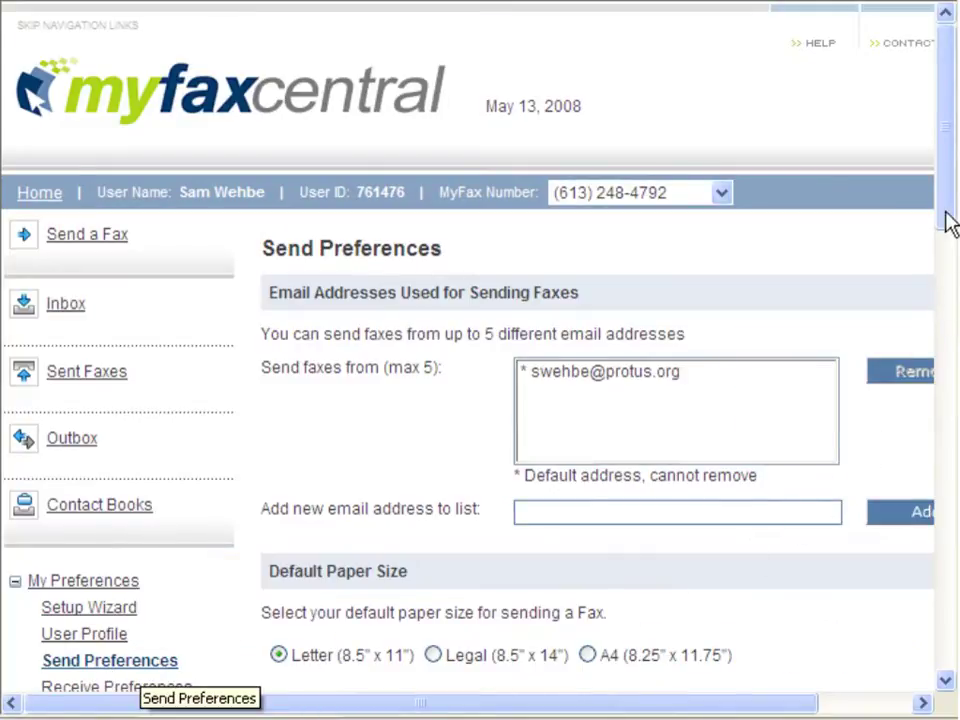
{"action": "left_click_drag", "start_coordinate": [950, 190], "coordinate": [945, 420]}
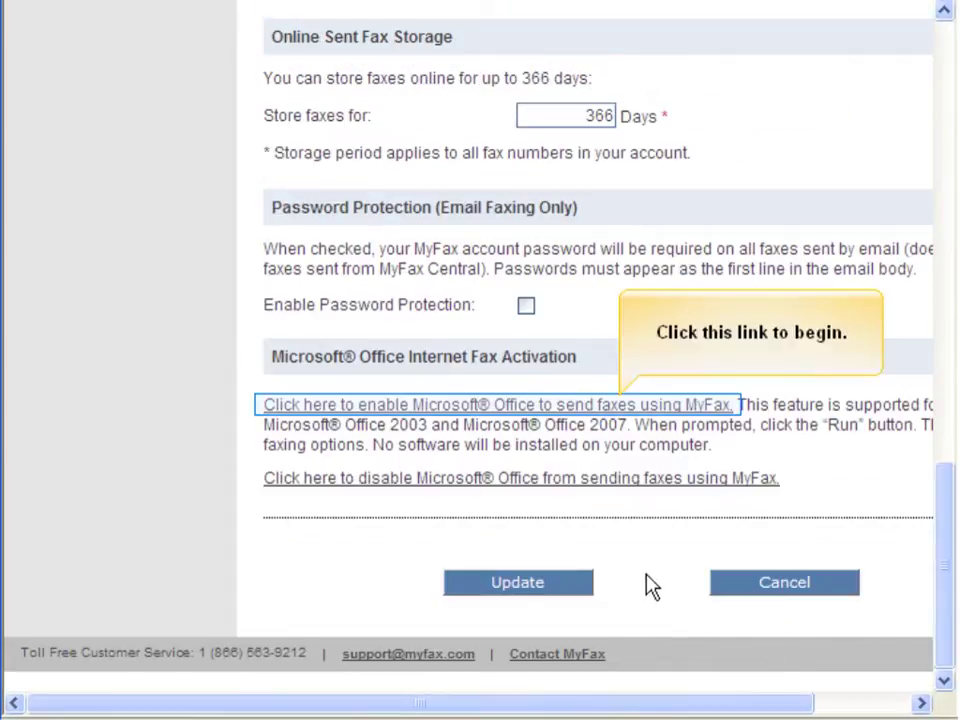
Enable Microsoft Office faxing through MyFax by running the registry file and confirming the registry additions.
{"action": "left_click", "coordinate": [585, 406]}
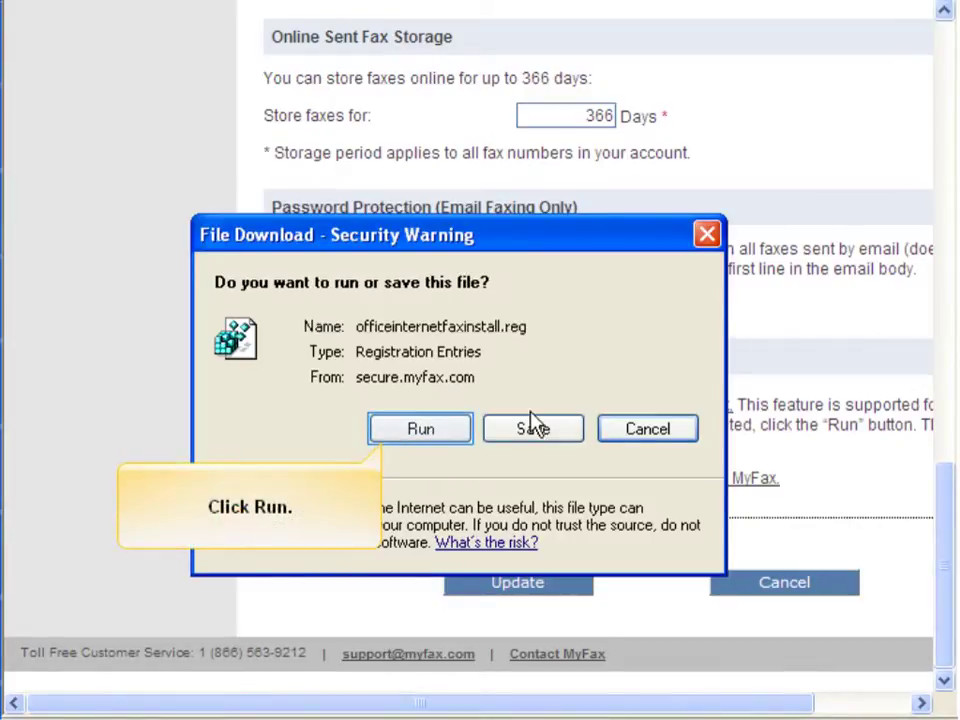
{"action": "left_click", "coordinate": [421, 430]}
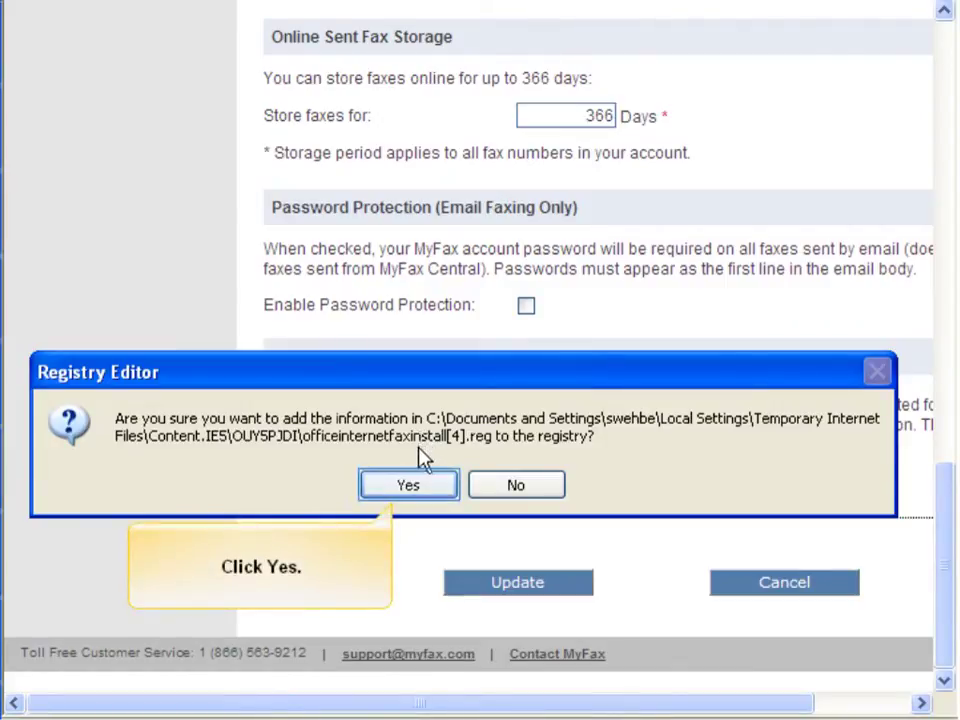
{"action": "left_click", "coordinate": [410, 486]}
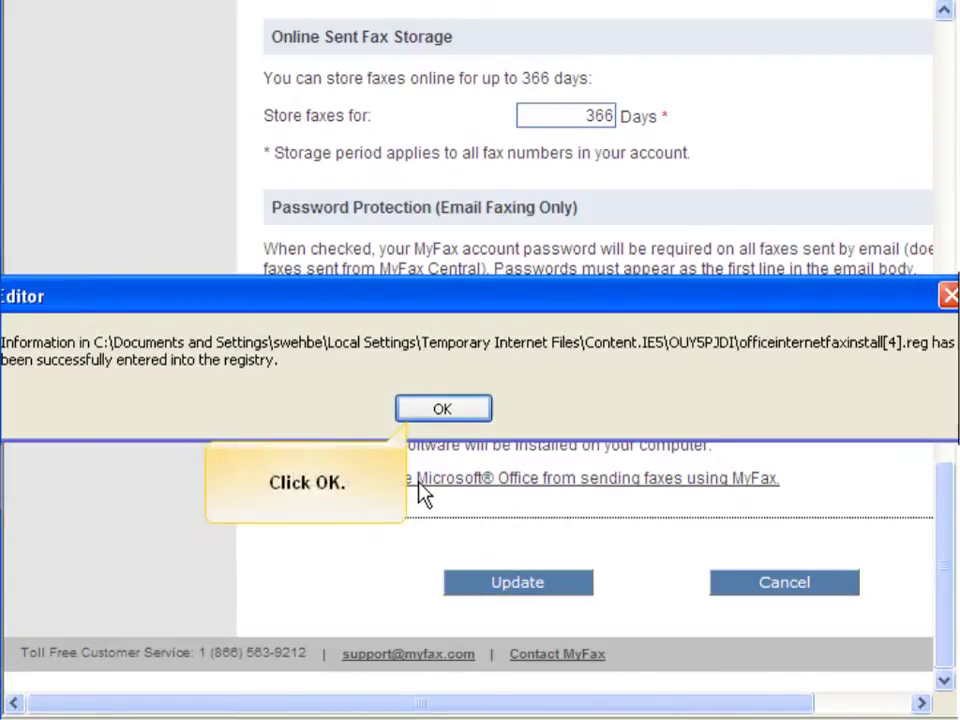
{"action": "left_click", "coordinate": [472, 410]}
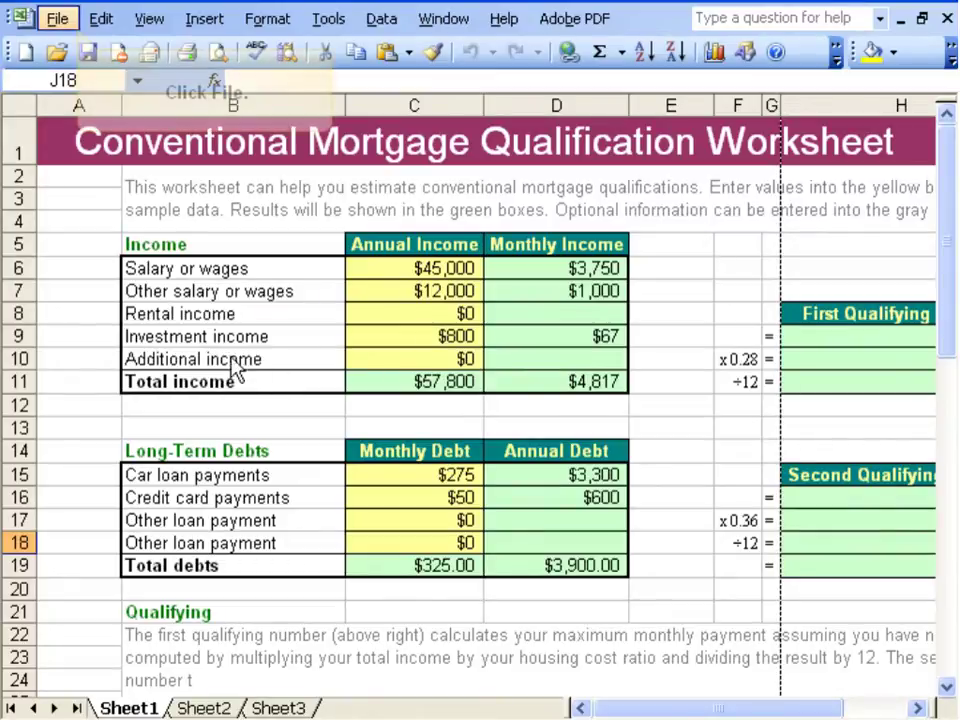
Send the worksheet via File > Send To > Recipient using Internet Fax Service.
{"action": "left_click", "coordinate": [56, 18]}
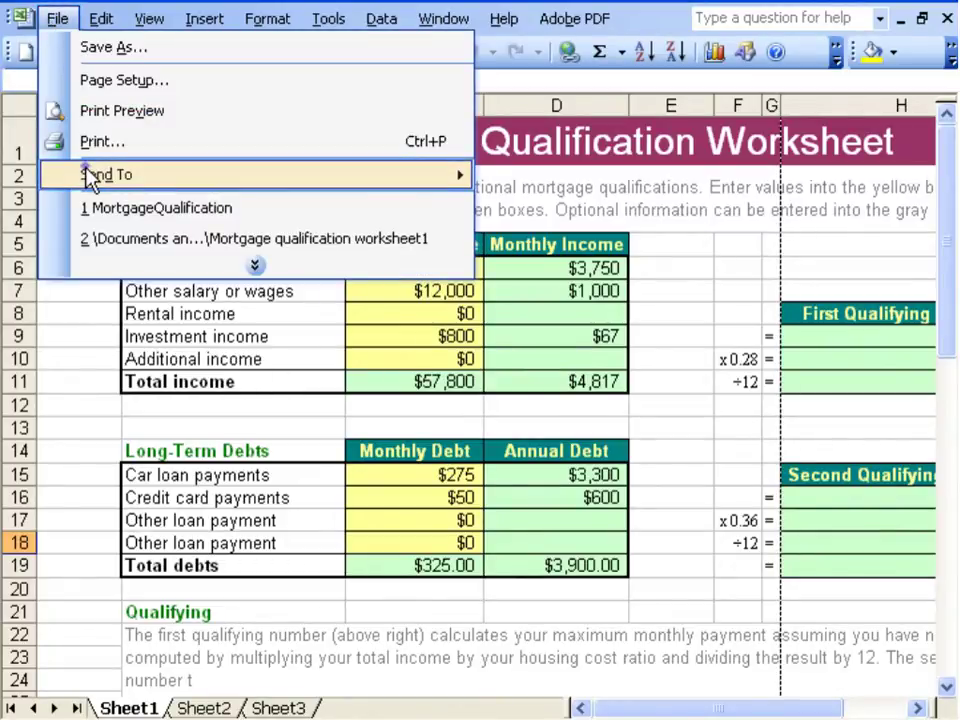
{"action": "mouse_move", "coordinate": [88, 176]}
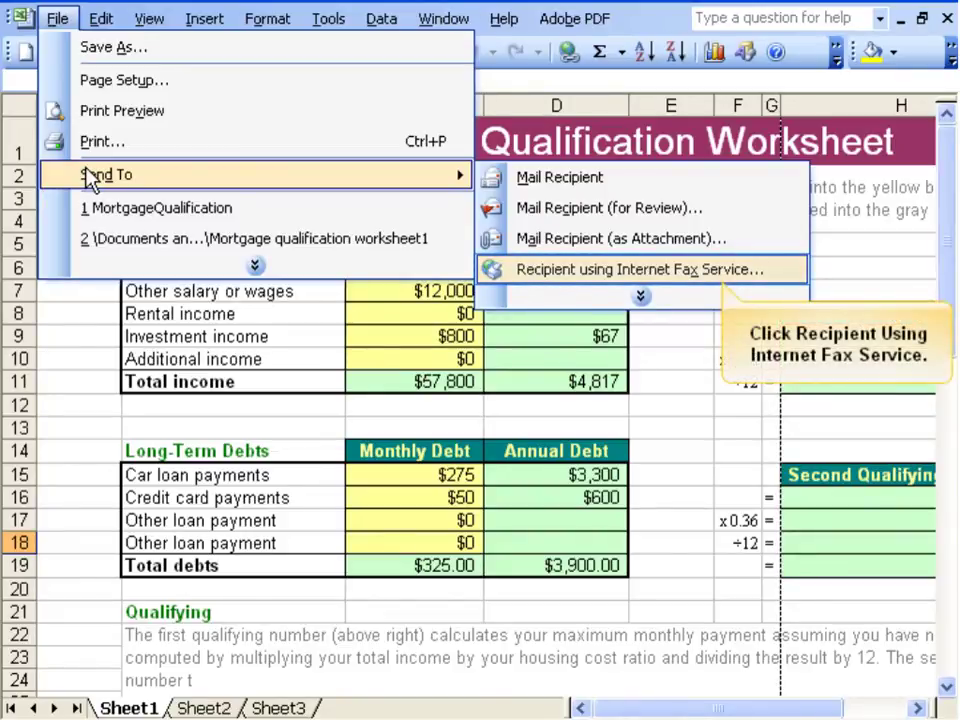
{"action": "left_click", "coordinate": [575, 272]}
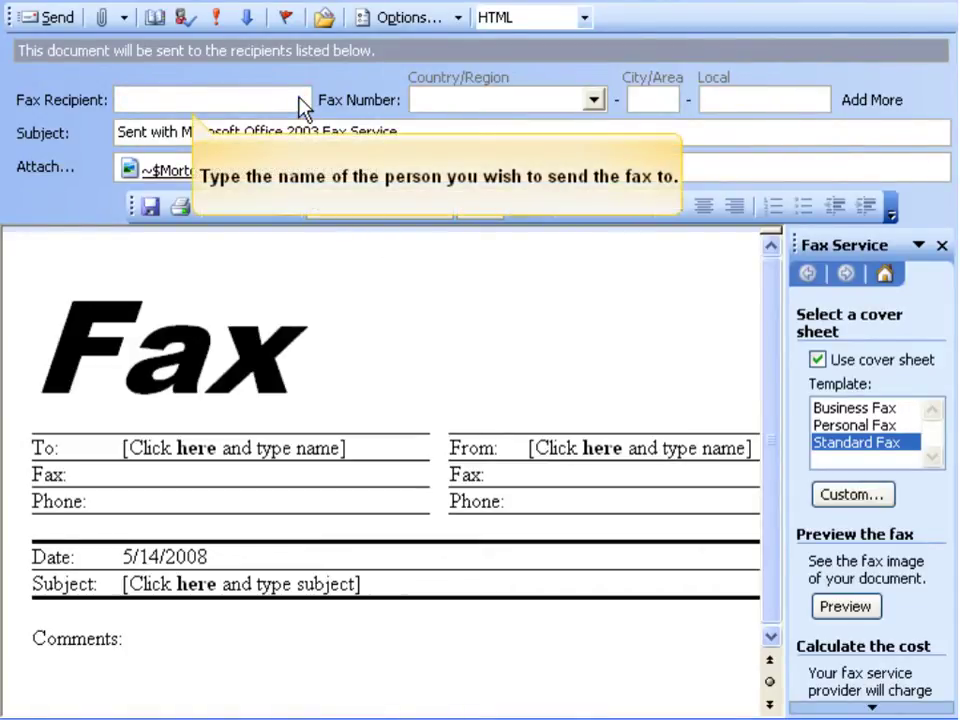
Enter the recipient's name and choose Canada (+1) as the fax number's country.
{"action": "type", "text": "Zach Mor"}
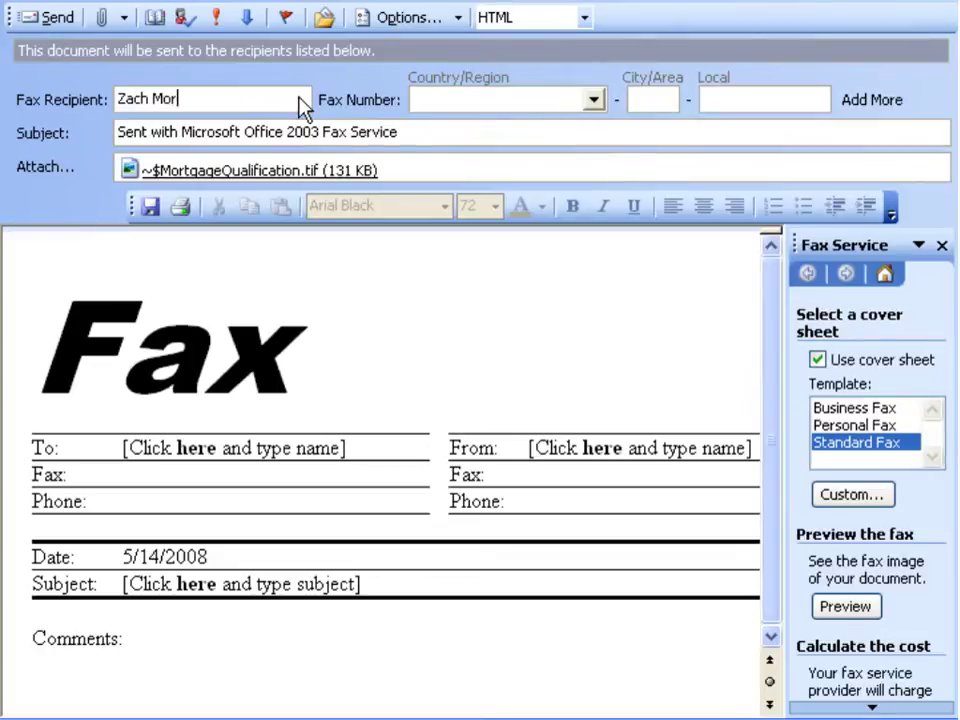
{"action": "type", "text": "ris"}
{"action": "key", "text": "Tab"}
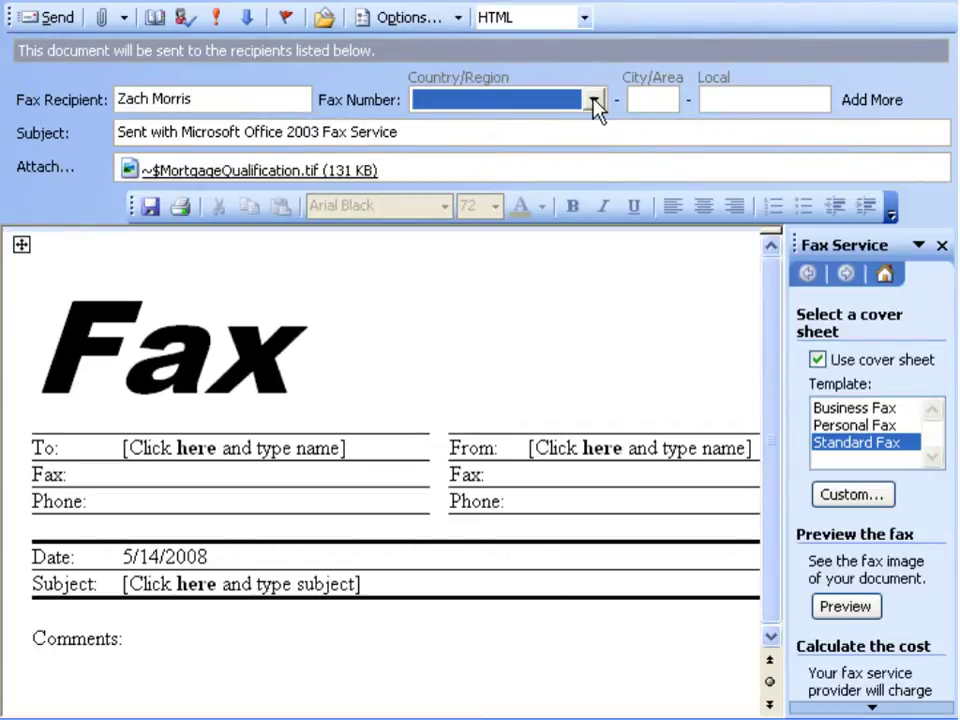
{"action": "left_click", "coordinate": [595, 100]}
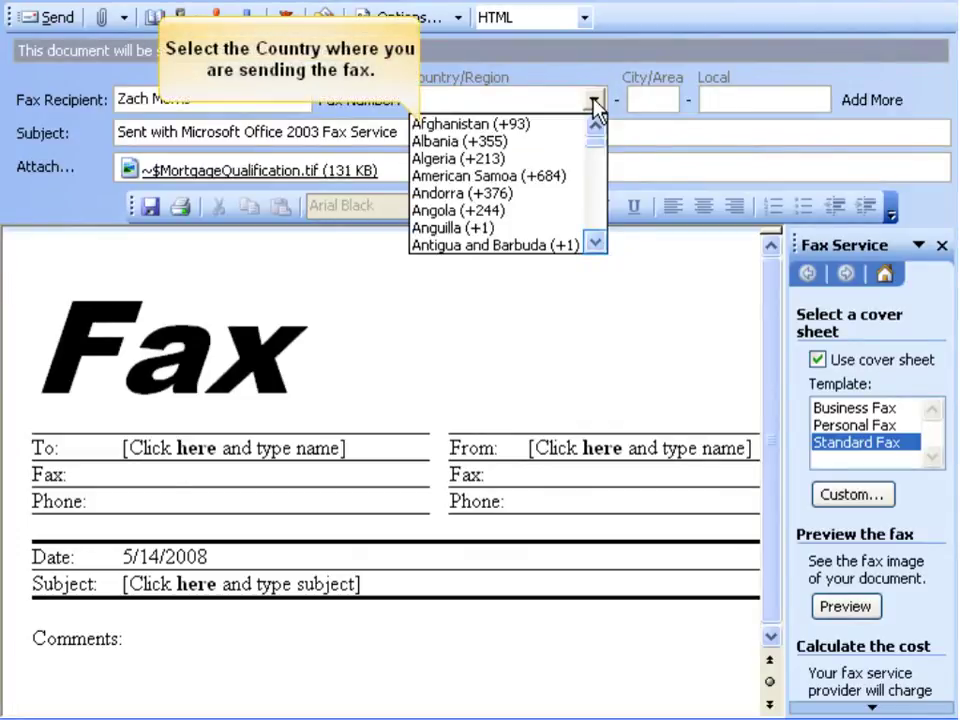
{"action": "left_click", "coordinate": [595, 243]}
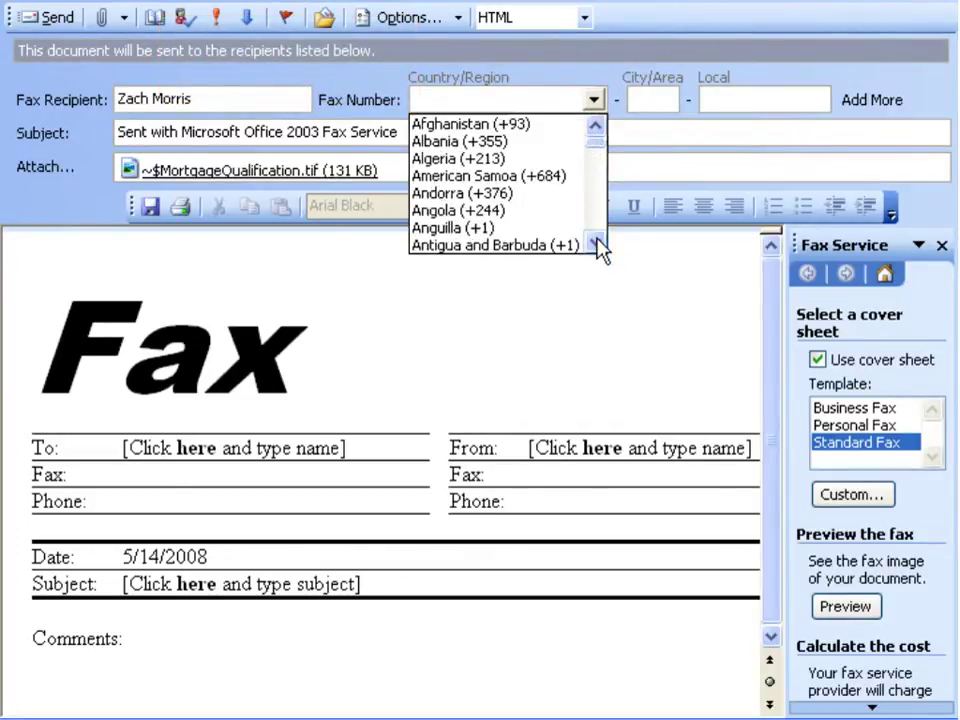
{"action": "left_click", "coordinate": [595, 243]}
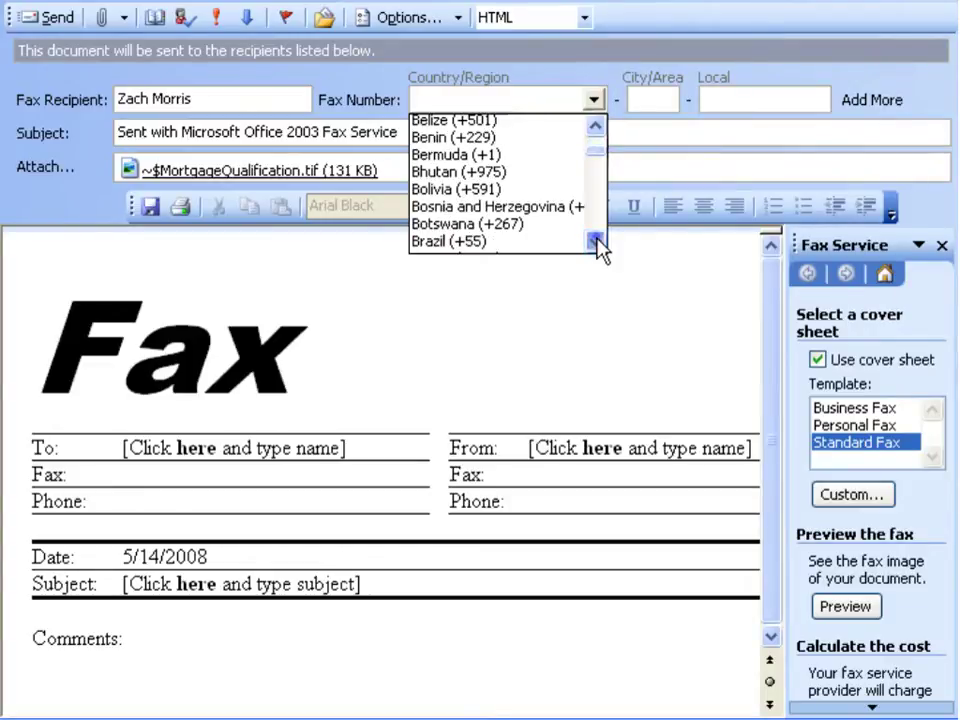
{"action": "type", "text": "Canada"}
{"action": "key", "text": "Tab"}
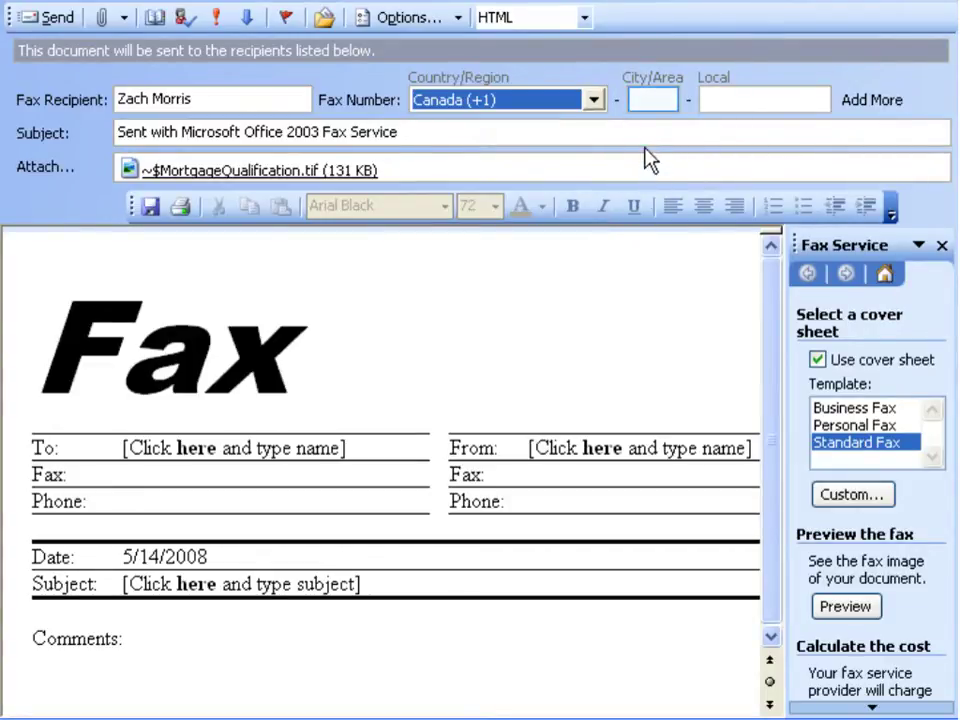
Enter the recipient's area code and fax number, then change the subject to 'Mortgage Qualification'.
{"action": "left_click", "coordinate": [648, 104]}
{"action": "left_click", "coordinate": [820, 102]}
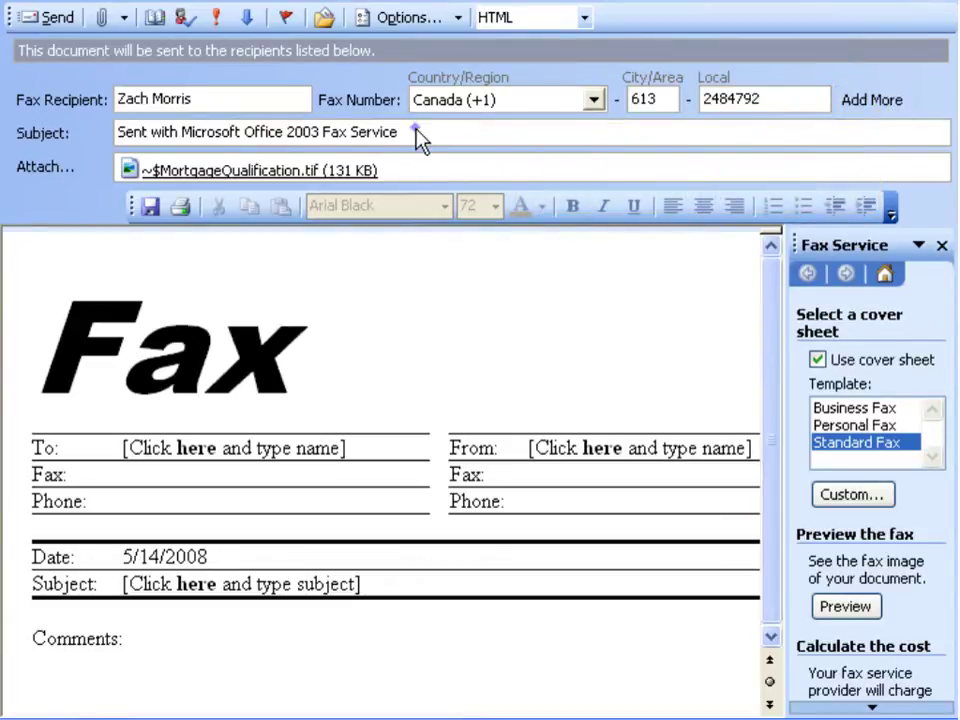
{"action": "left_click_drag", "start_coordinate": [420, 137], "coordinate": [104, 133]}
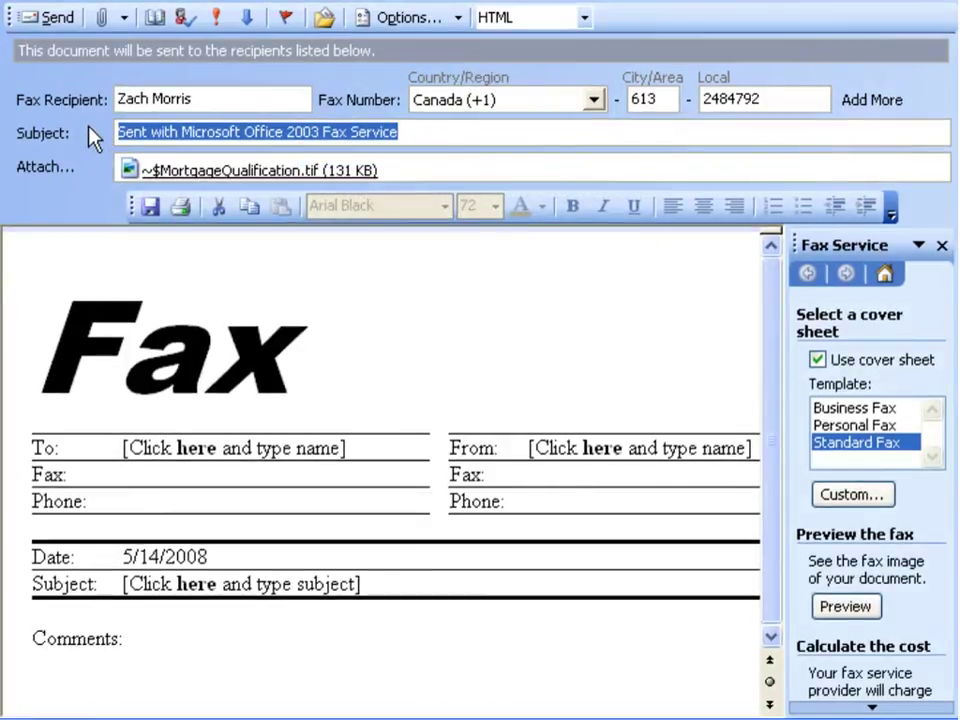
{"action": "type", "text": "Mortgage Q"}
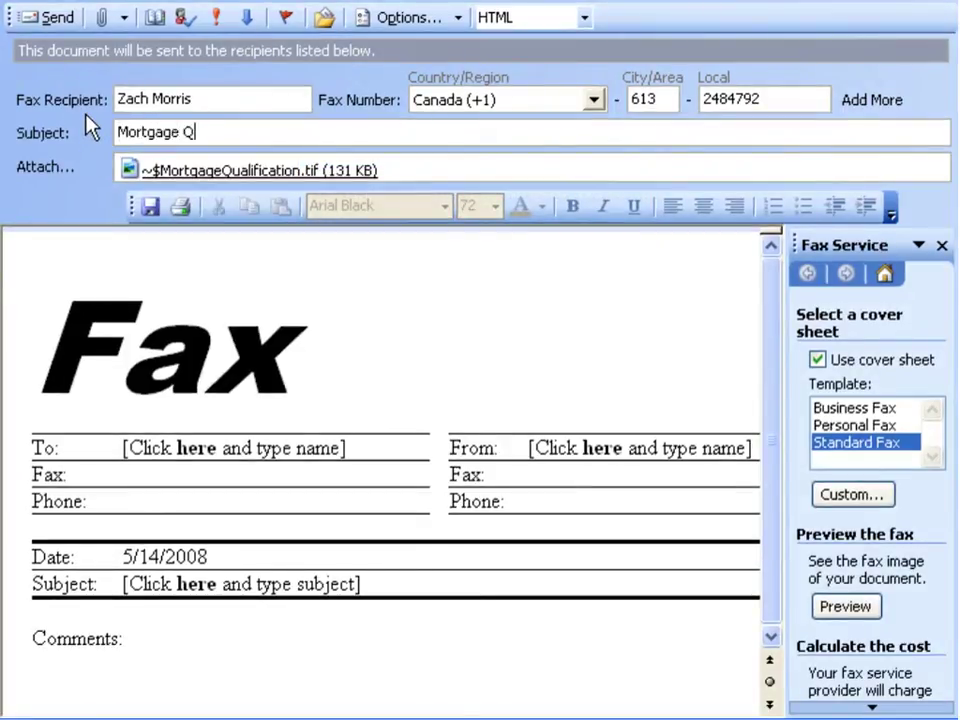
{"action": "type", "text": "ualification"}
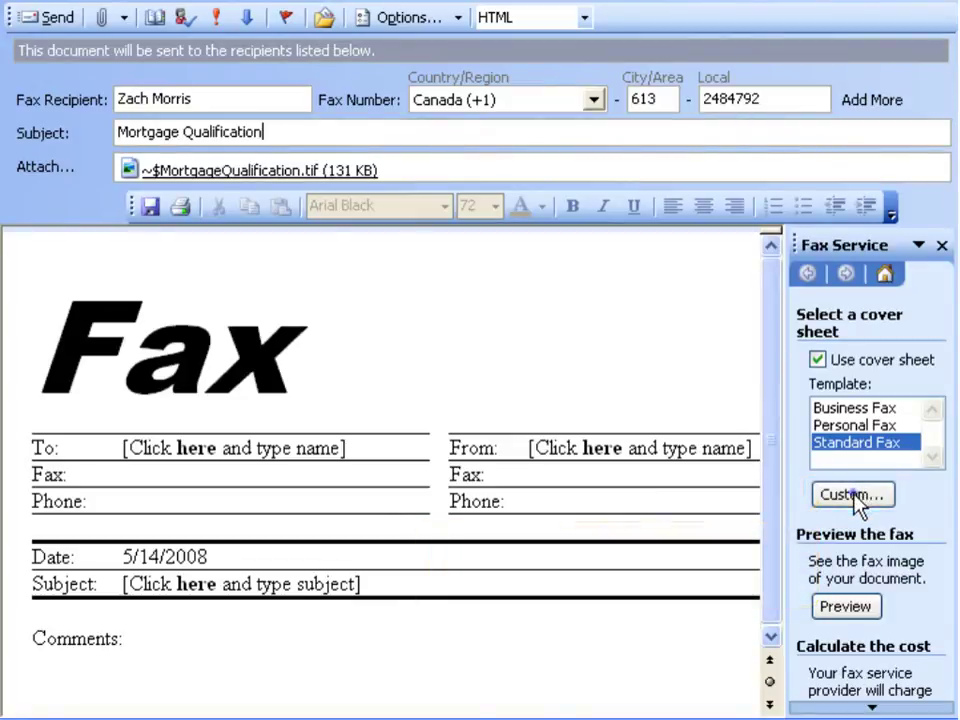
Fill in the cover sheet's To and From names with the recipient's and sender's names.
{"action": "key", "text": "Tab"}
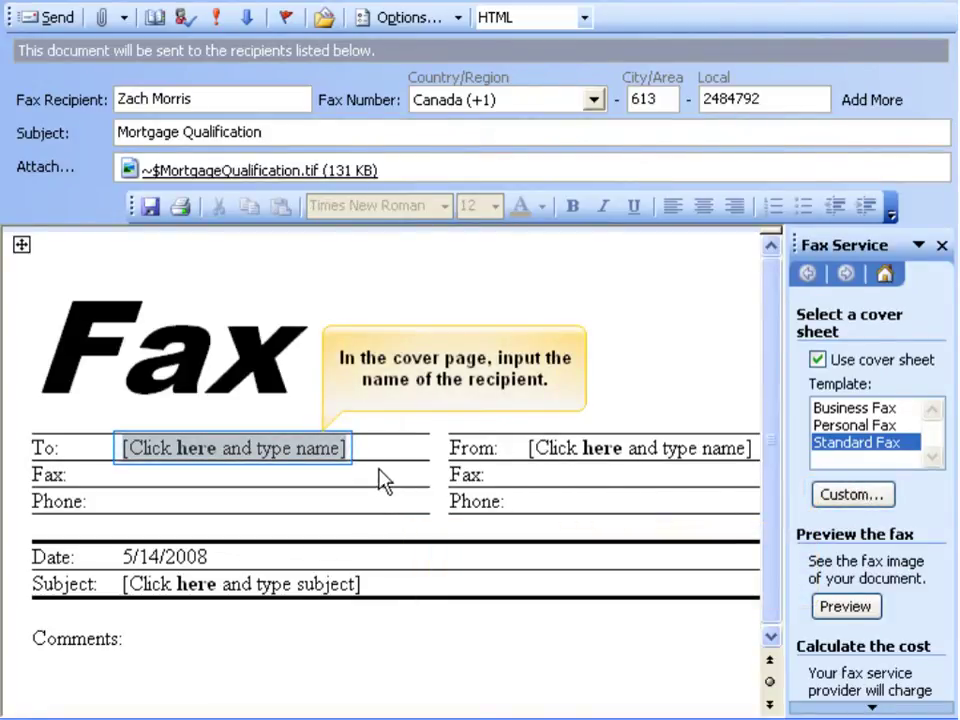
{"action": "left_click", "coordinate": [342, 455]}
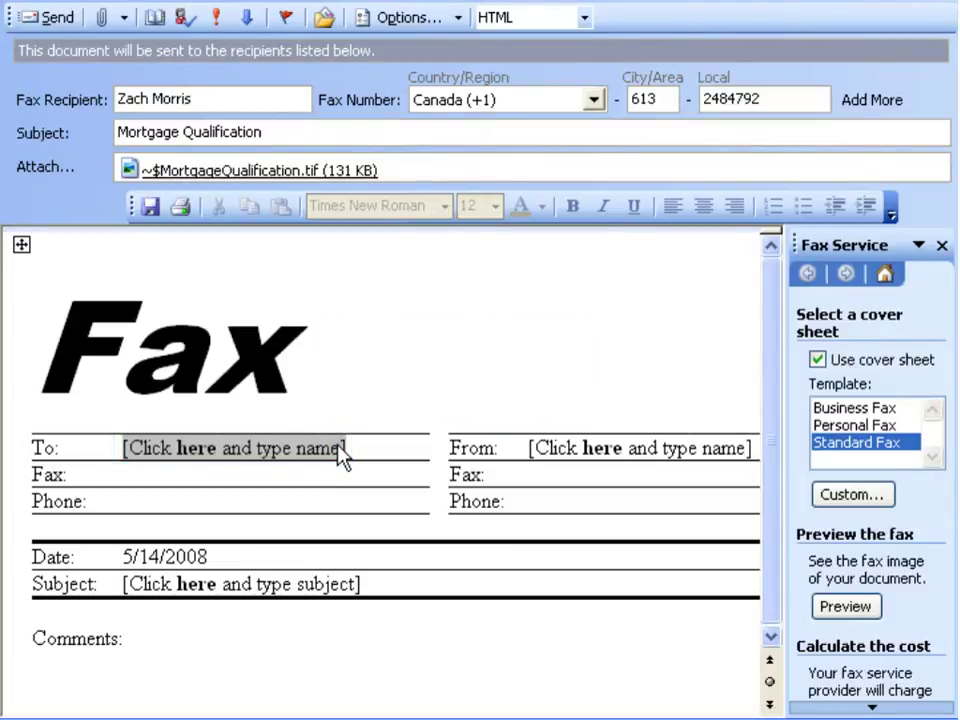
{"action": "type", "text": "Zach M"}
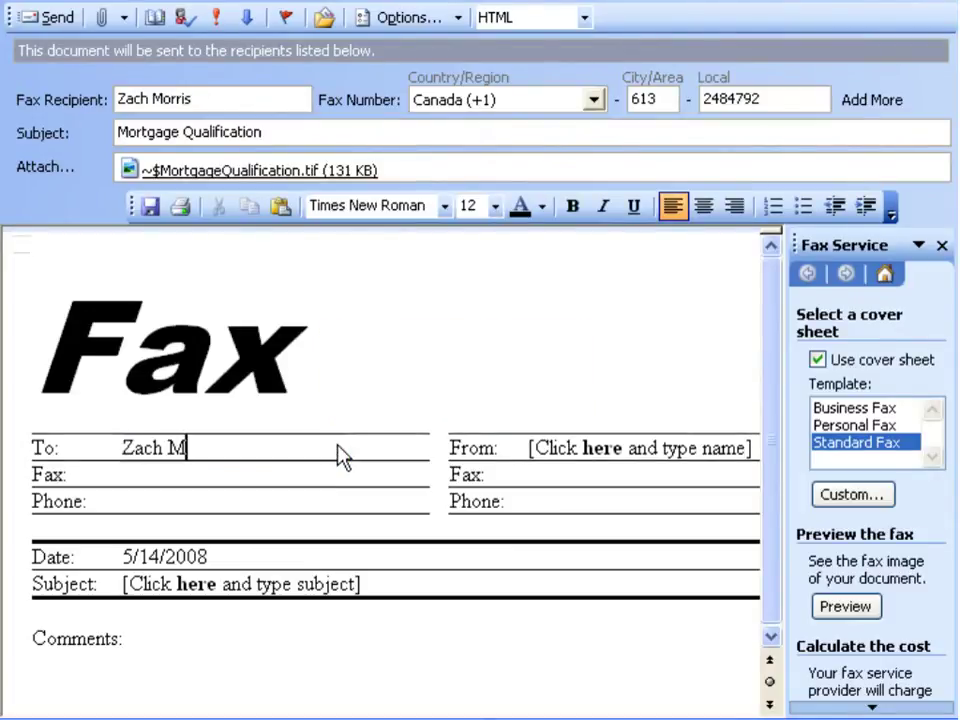
{"action": "type", "text": "orris"}
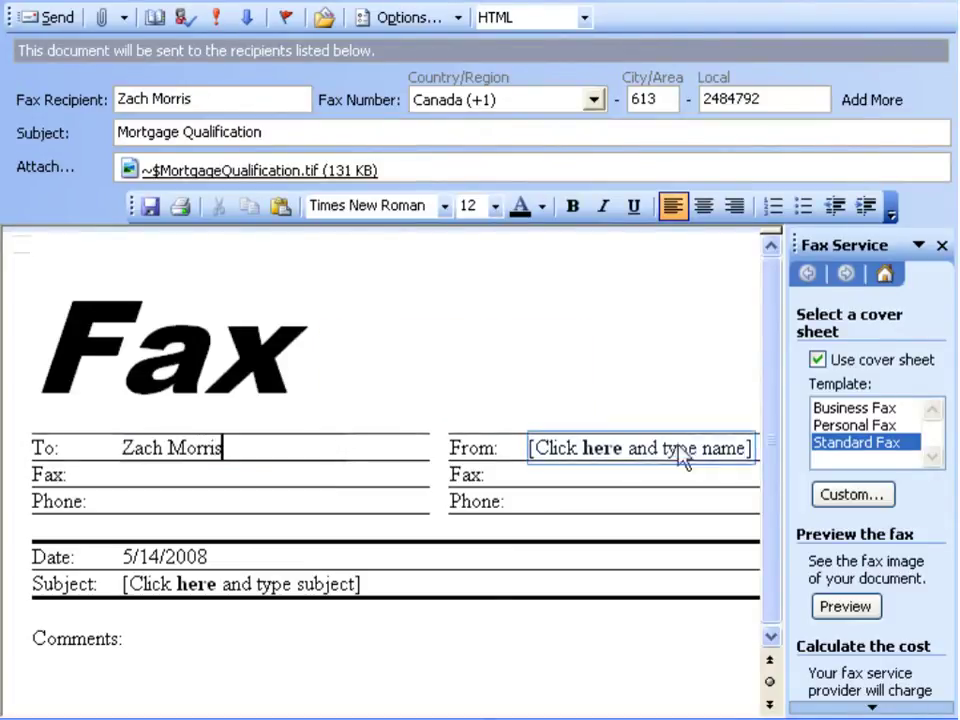
{"action": "left_click", "coordinate": [746, 456]}
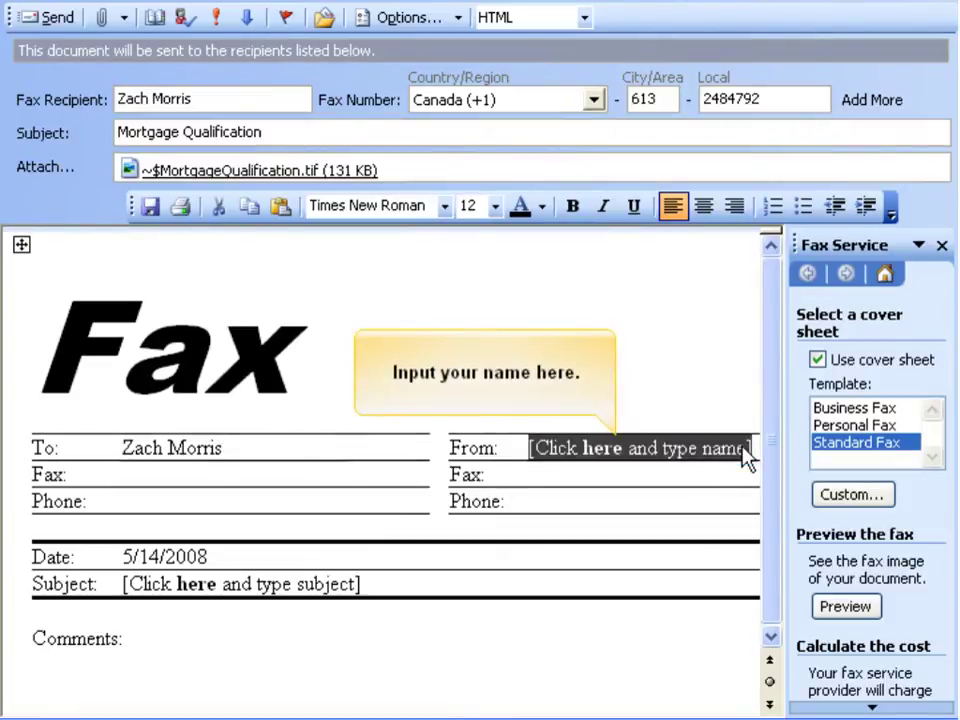
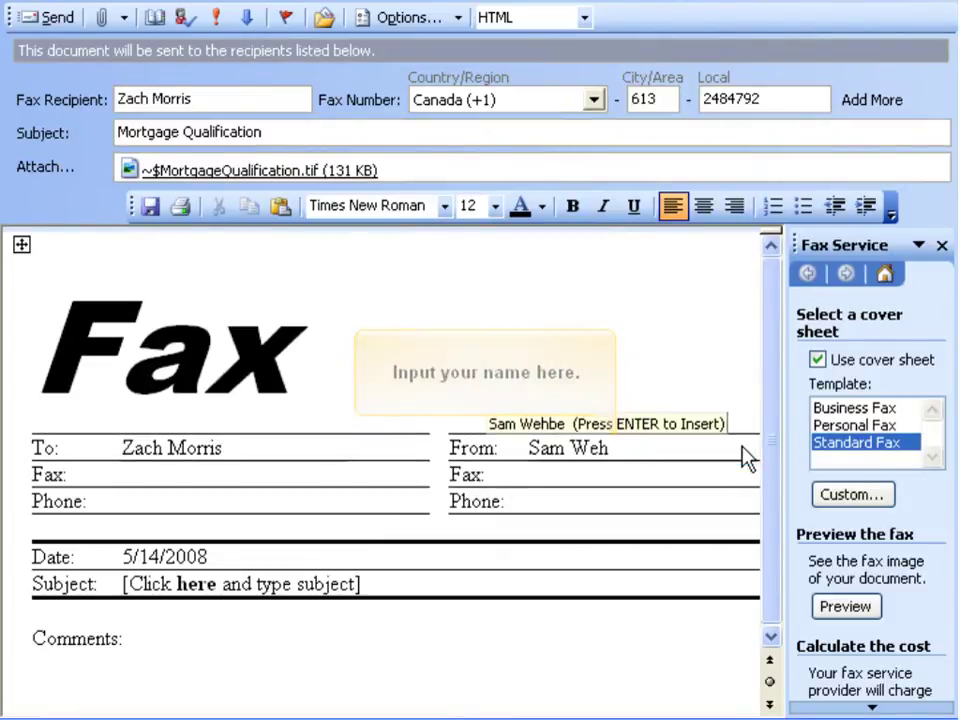
{"action": "key", "text": "Return"}
Enter the recipient's and sender's fax numbers on the cover sheet.
{"action": "left_click", "coordinate": [97, 482]}
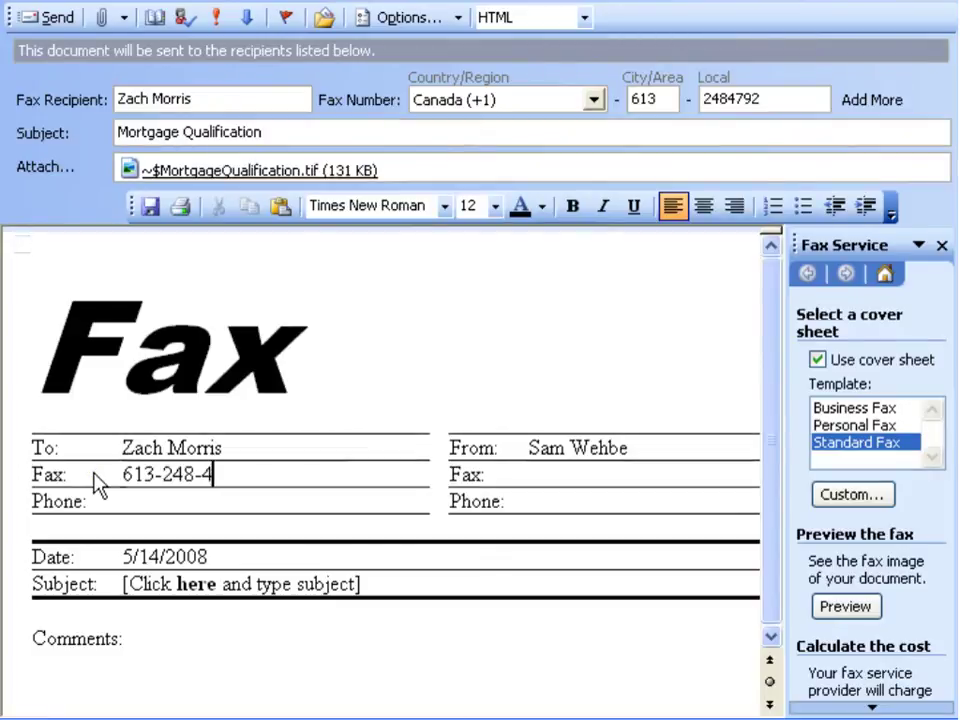
{"action": "left_click", "coordinate": [668, 484]}
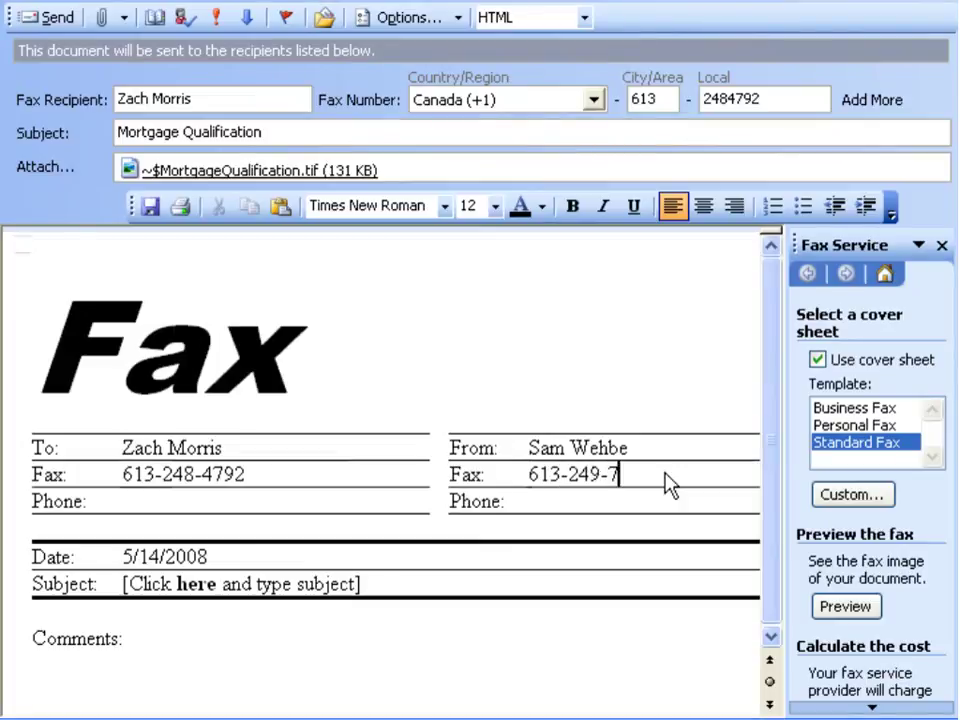
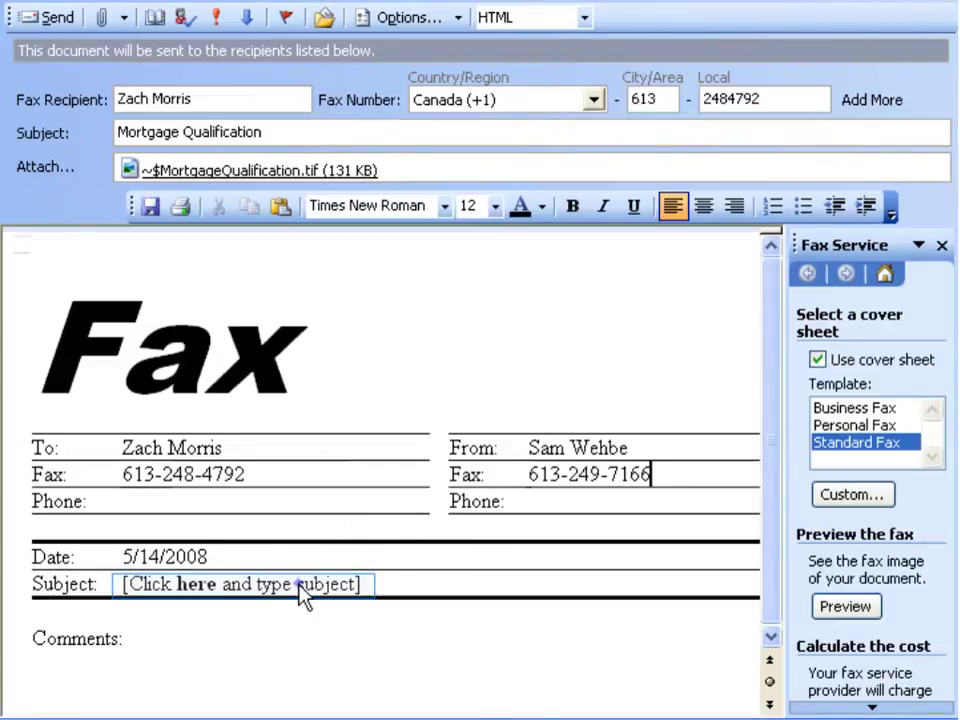
Set the cover sheet subject to 'Mortgage Qualification' and comment 'Please review and fax back.'.
{"action": "left_click", "coordinate": [303, 594]}
{"action": "type", "text": "Mortgage Qual"}
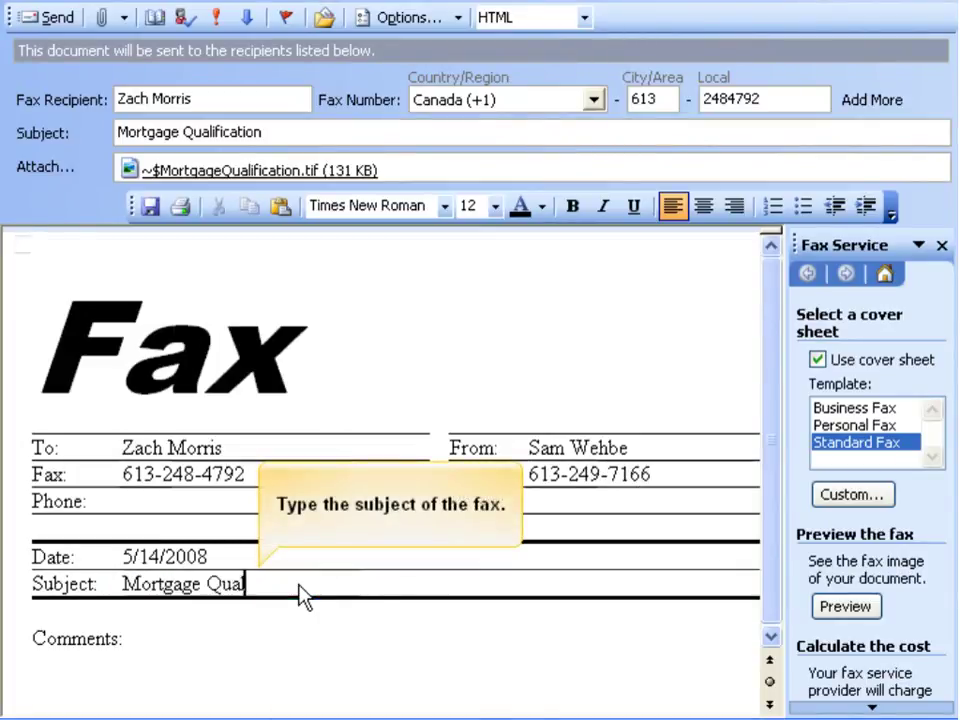
{"action": "type", "text": "ification"}
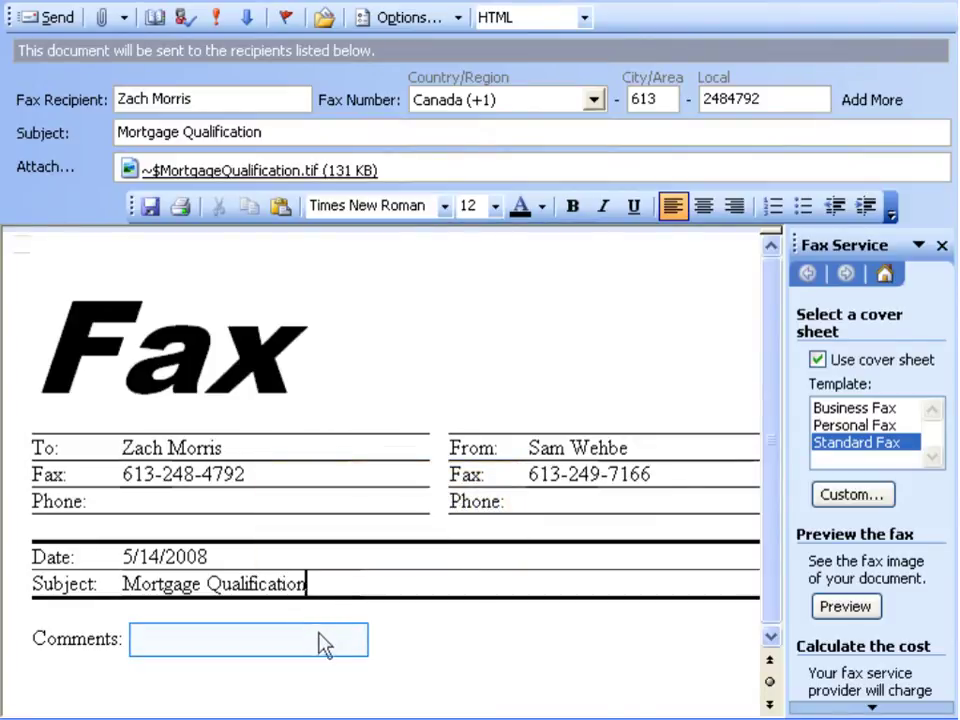
{"action": "left_click", "coordinate": [325, 645]}
{"action": "type", "text": "Please review"}
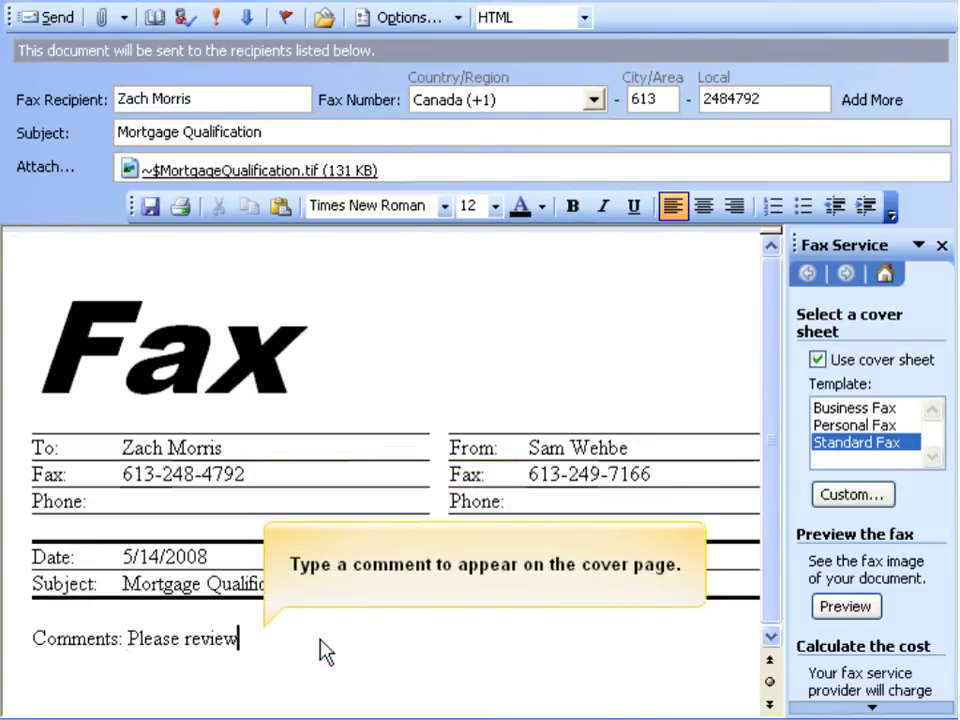
{"action": "type", "text": " and fax back."}
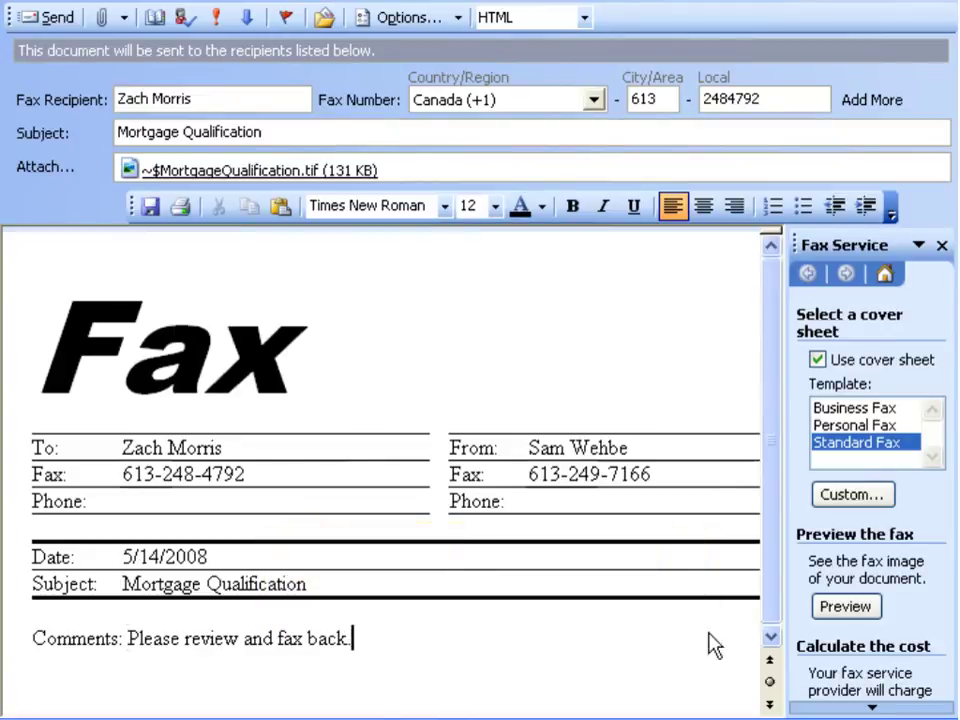
{"action": "left_click", "coordinate": [830, 618]}
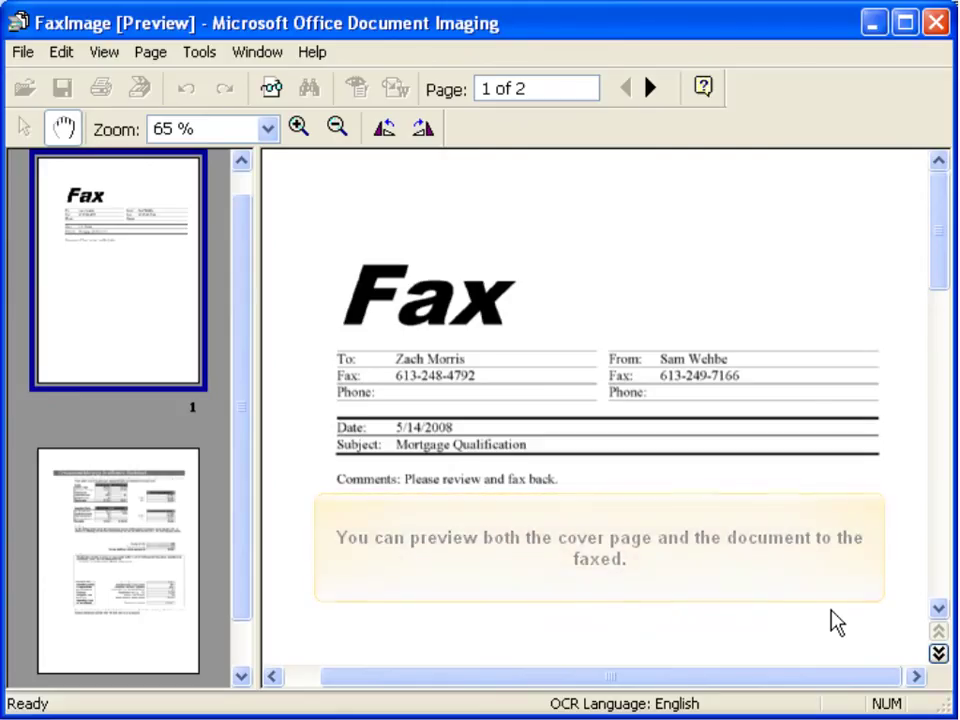
{"action": "left_click", "coordinate": [650, 90]}
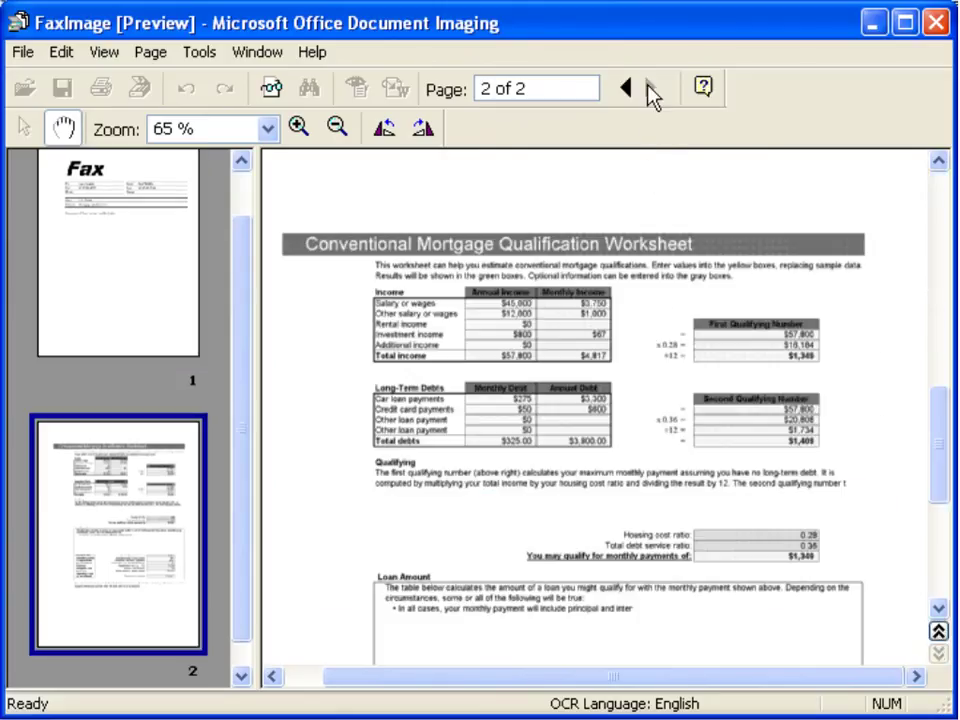
{"action": "left_click", "coordinate": [936, 22]}
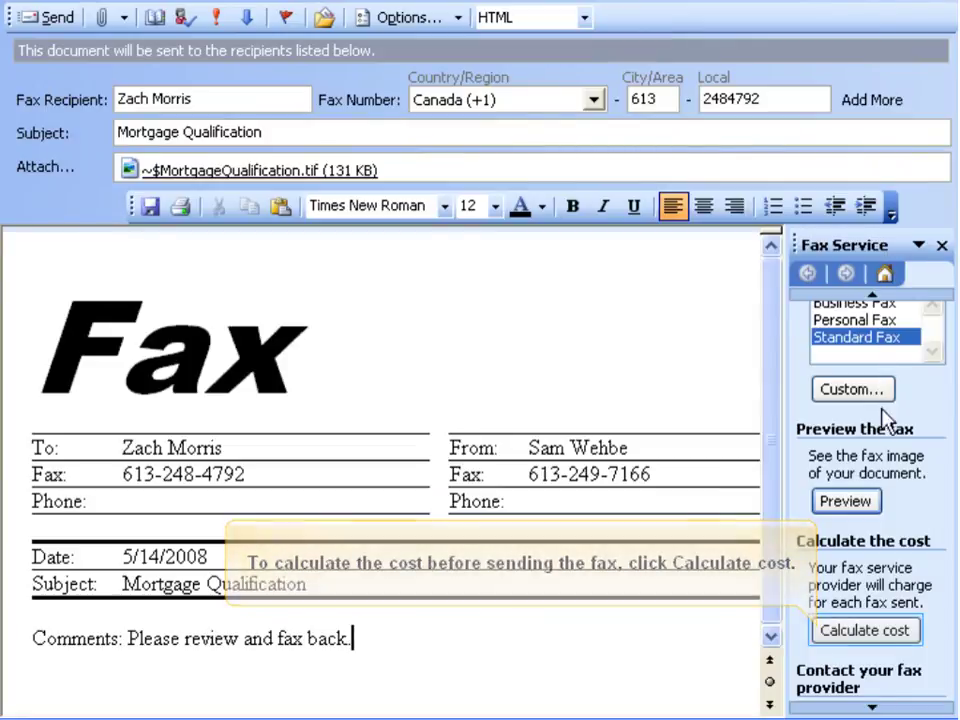
Calculate the fax cost estimate: 2 pages to Canada, totalling $0.
{"action": "left_click", "coordinate": [872, 632]}
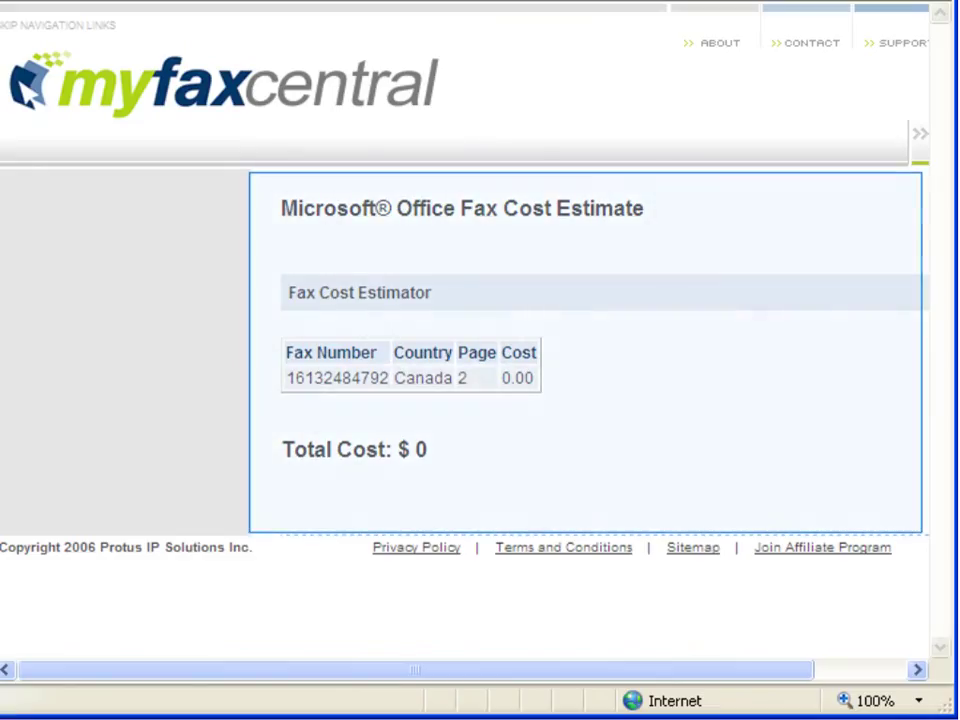